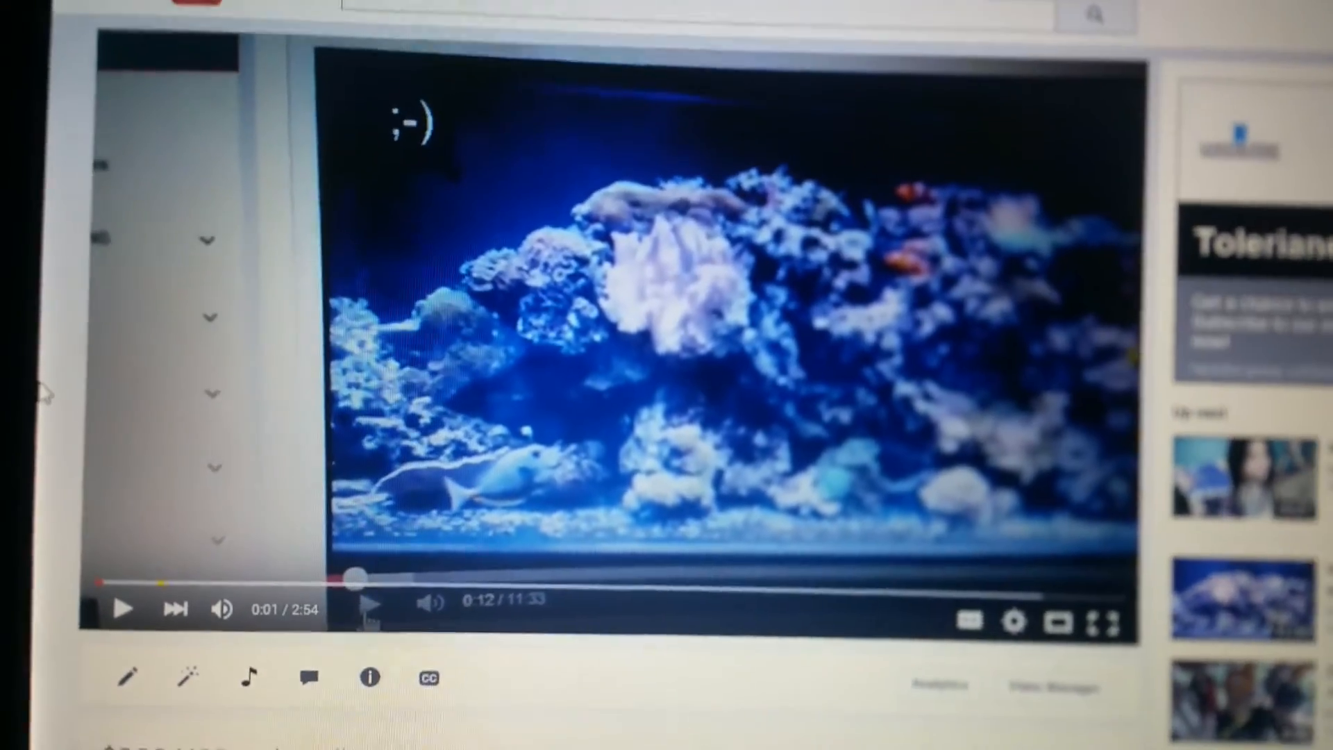
{"action": "scroll", "coordinate": [625, 416], "scroll_direction": "down", "scroll_amount": 5}
{"action": "scroll", "coordinate": [625, 417], "scroll_direction": "down", "scroll_amount": 5}
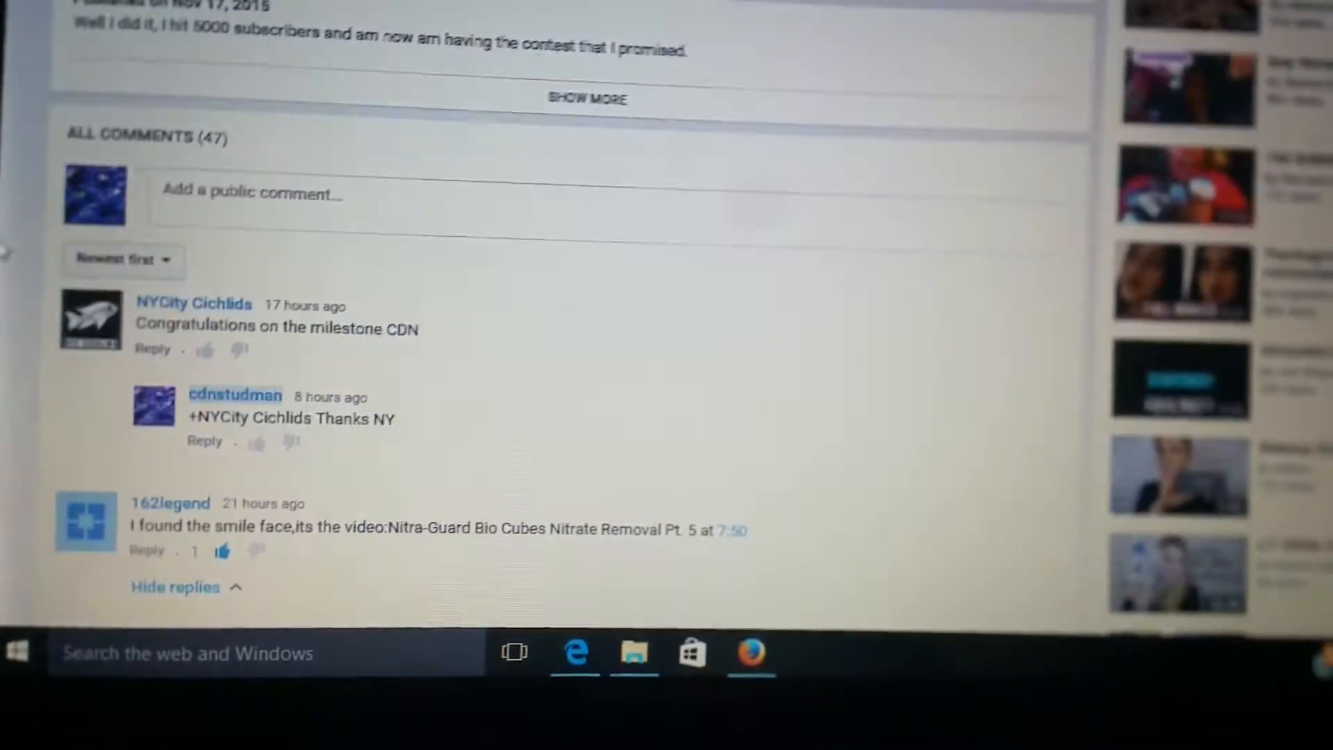
{"action": "scroll", "coordinate": [626, 417], "scroll_direction": "down", "scroll_amount": 3}
{"action": "scroll", "coordinate": [625, 417], "scroll_direction": "down", "scroll_amount": 3}
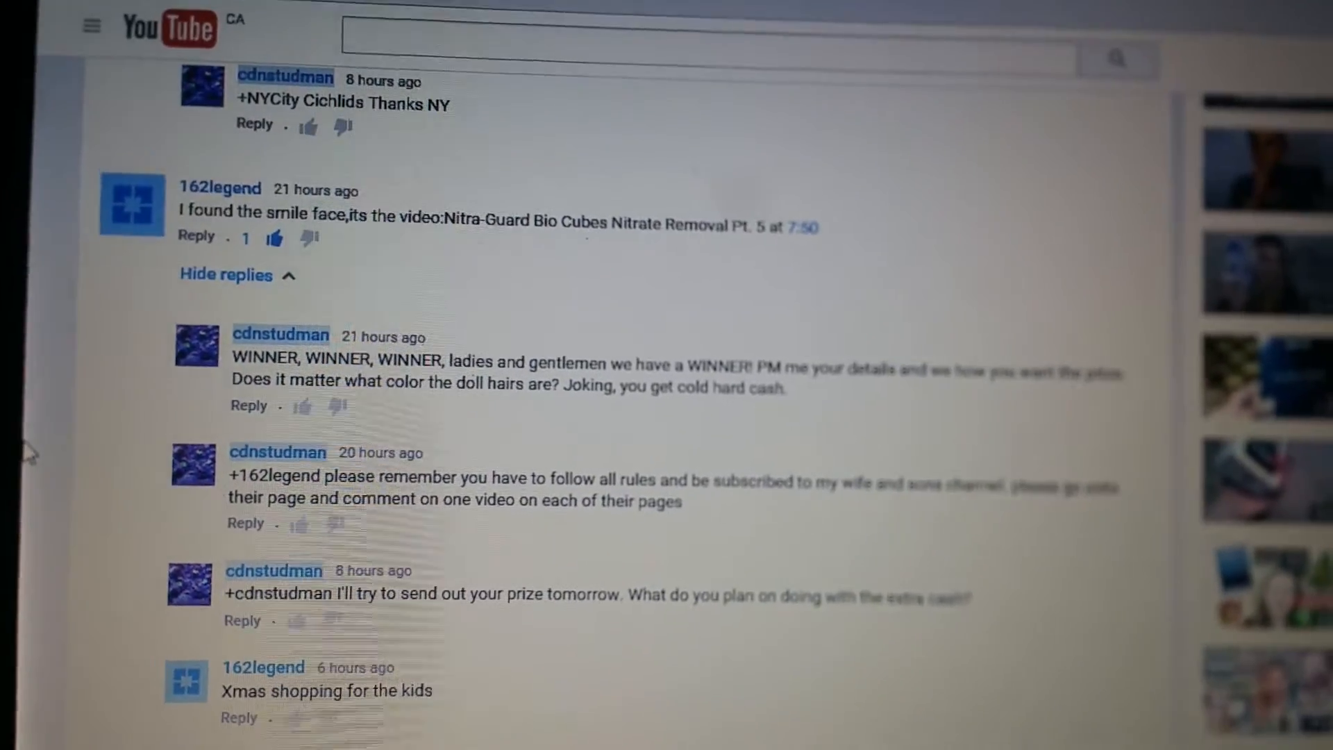
{"action": "scroll", "coordinate": [42, 464], "scroll_direction": "down", "scroll_amount": 3}
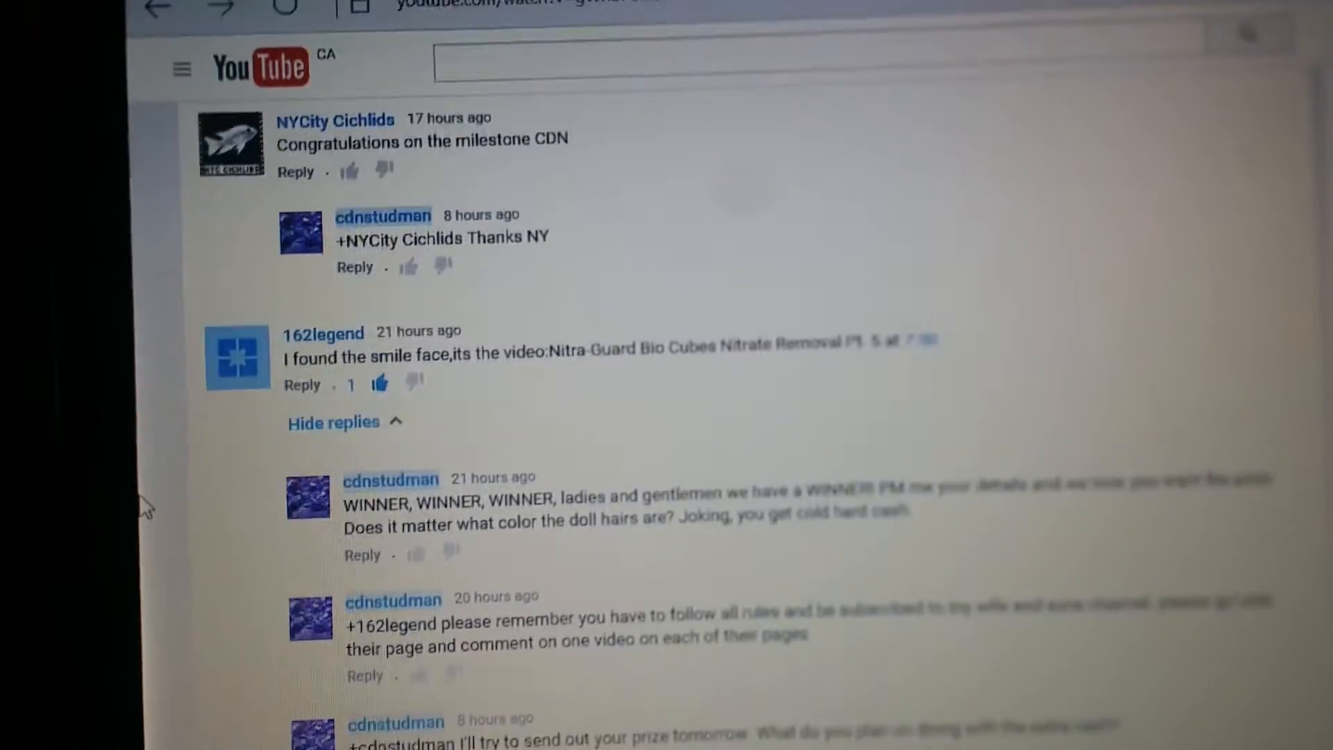
{"action": "scroll", "coordinate": [132, 510], "scroll_direction": "up", "scroll_amount": 10}
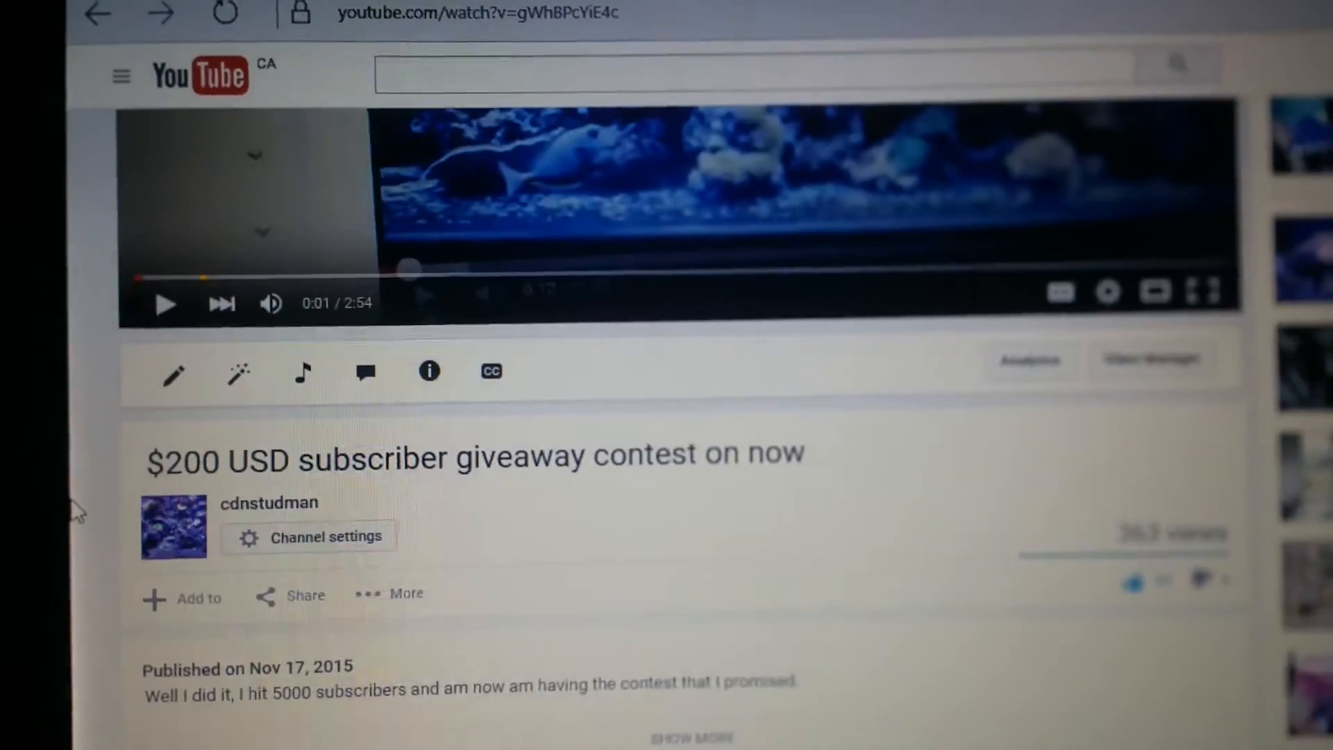
{"action": "scroll", "coordinate": [71, 499], "scroll_direction": "down", "scroll_amount": 5}
{"action": "scroll", "coordinate": [70, 410], "scroll_direction": "down", "scroll_amount": 3}
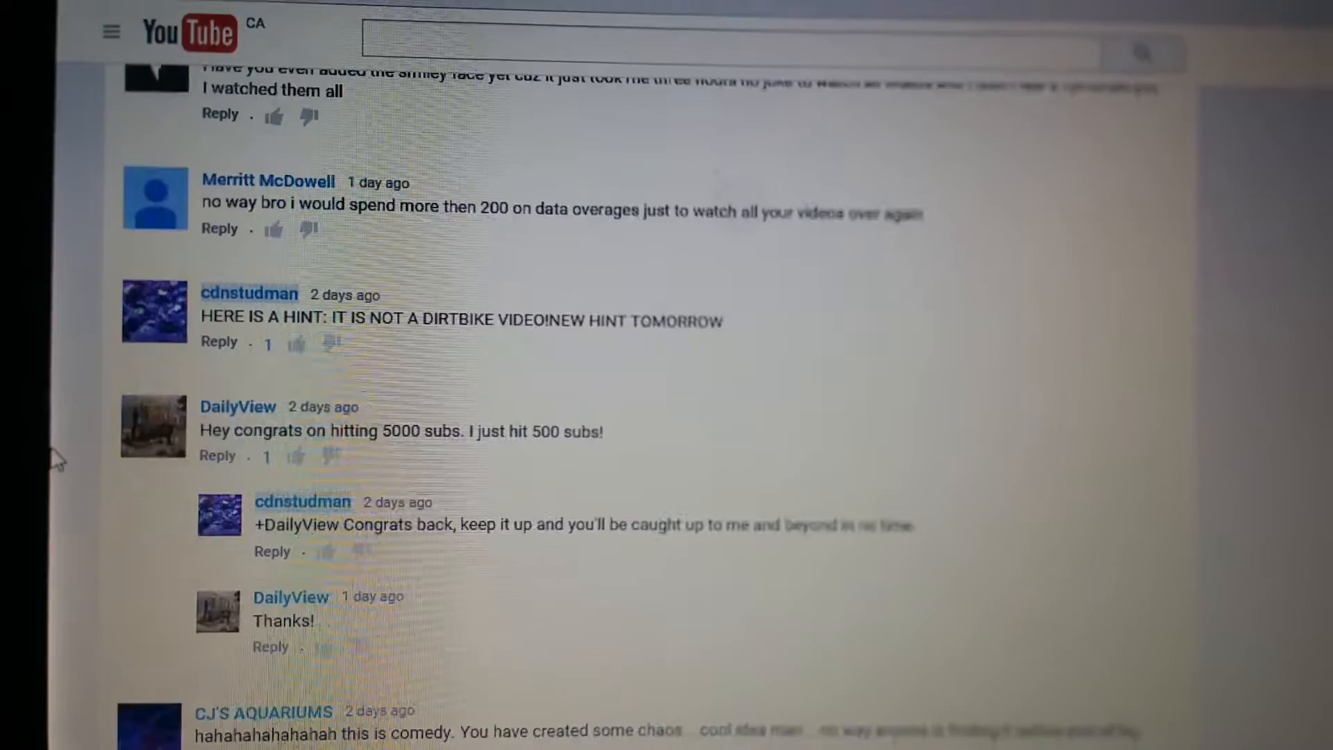
{"action": "scroll", "coordinate": [50, 447], "scroll_direction": "down", "scroll_amount": 4}
{"action": "scroll", "coordinate": [31, 432], "scroll_direction": "up", "scroll_amount": 4}
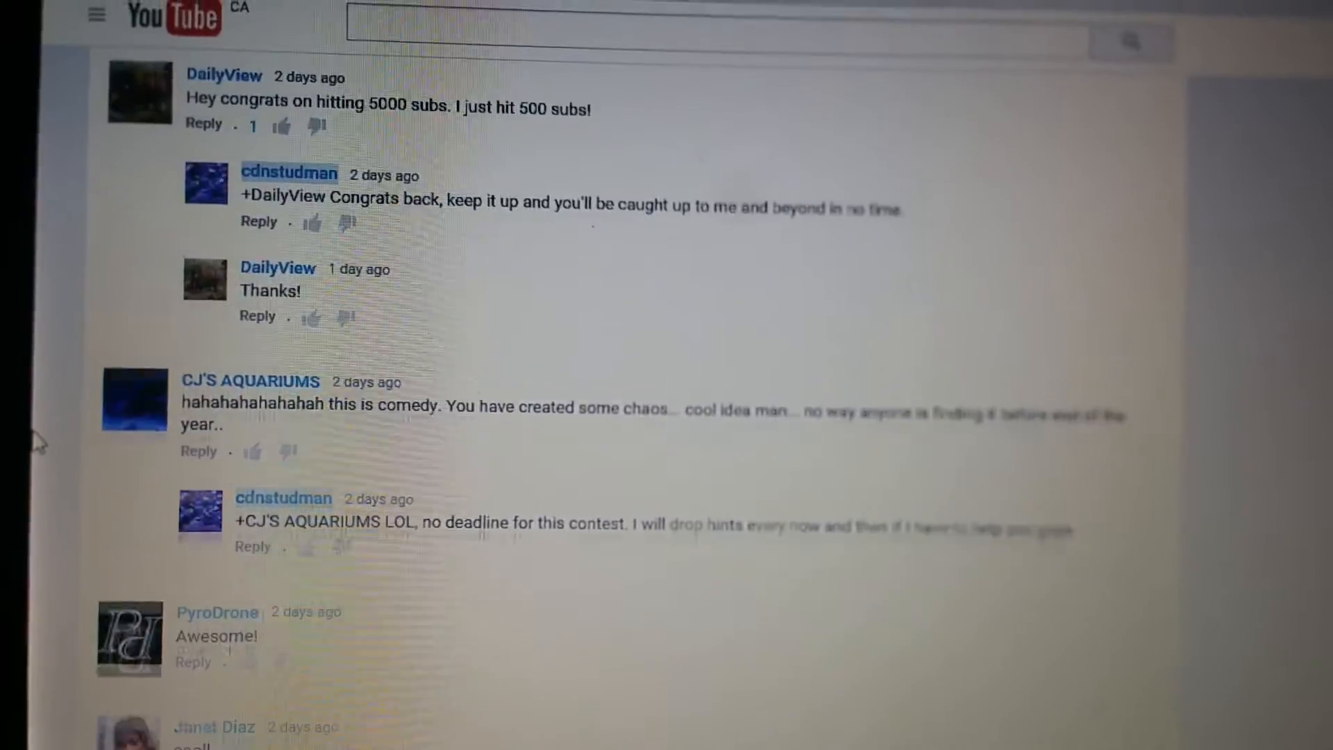
{"action": "scroll", "coordinate": [33, 438], "scroll_direction": "up", "scroll_amount": 6}
{"action": "scroll", "coordinate": [37, 448], "scroll_direction": "up", "scroll_amount": 6}
{"action": "scroll", "coordinate": [39, 464], "scroll_direction": "up", "scroll_amount": 6}
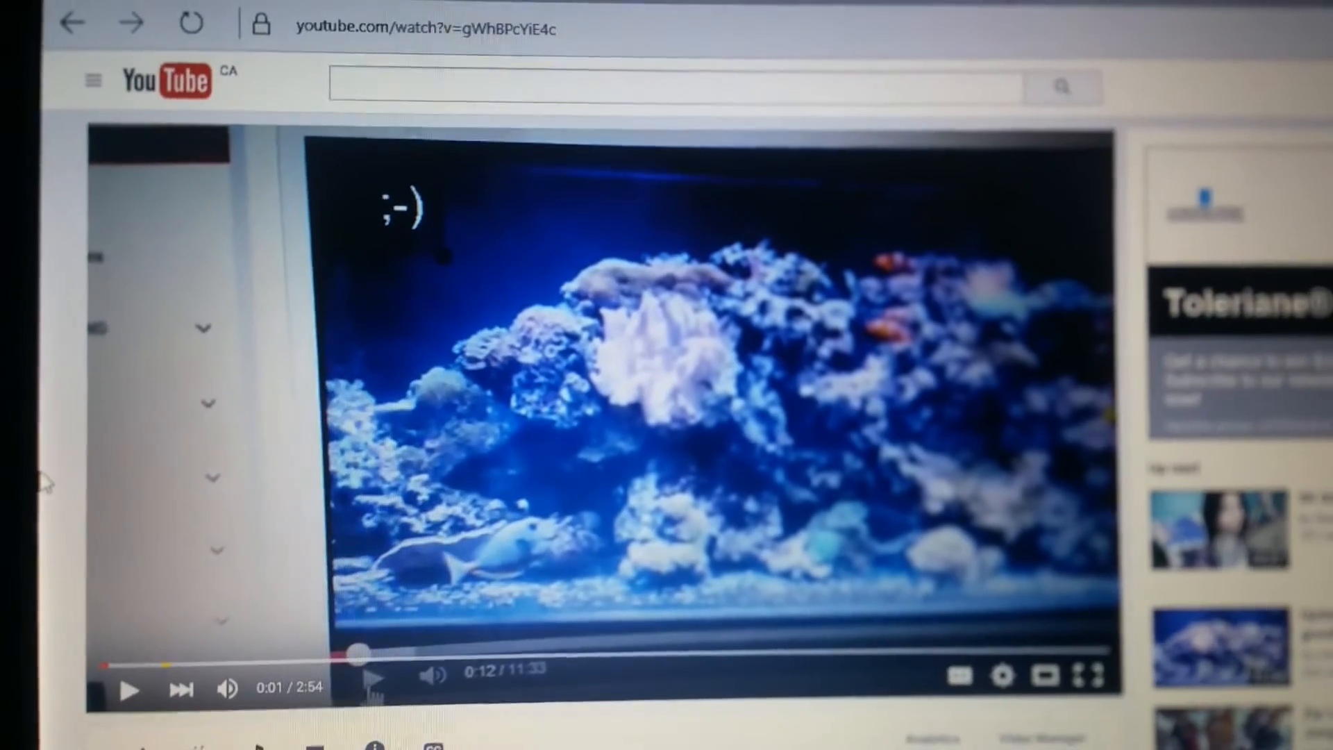
{"action": "scroll", "coordinate": [31, 482], "scroll_direction": "down", "scroll_amount": 1}
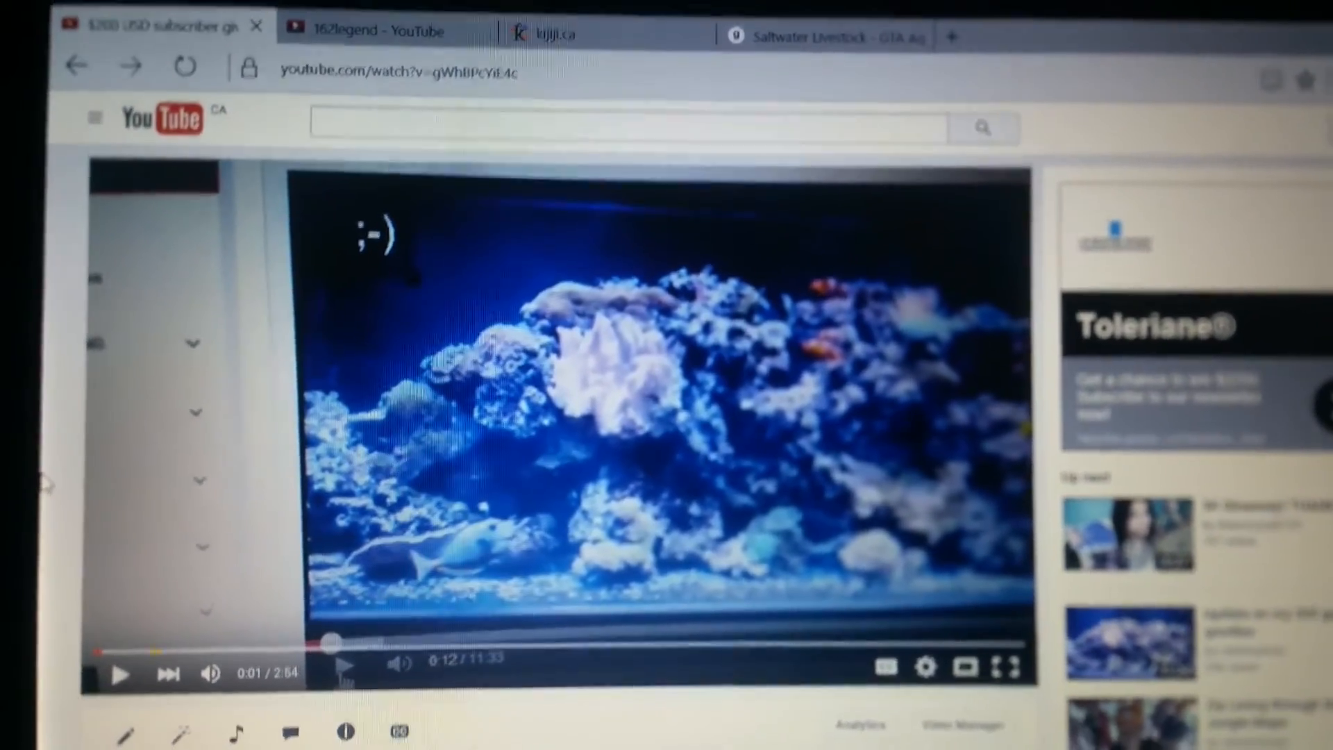
{"action": "scroll", "coordinate": [668, 417], "scroll_direction": "down", "scroll_amount": 3}
{"action": "scroll", "coordinate": [667, 417], "scroll_direction": "down", "scroll_amount": 5}
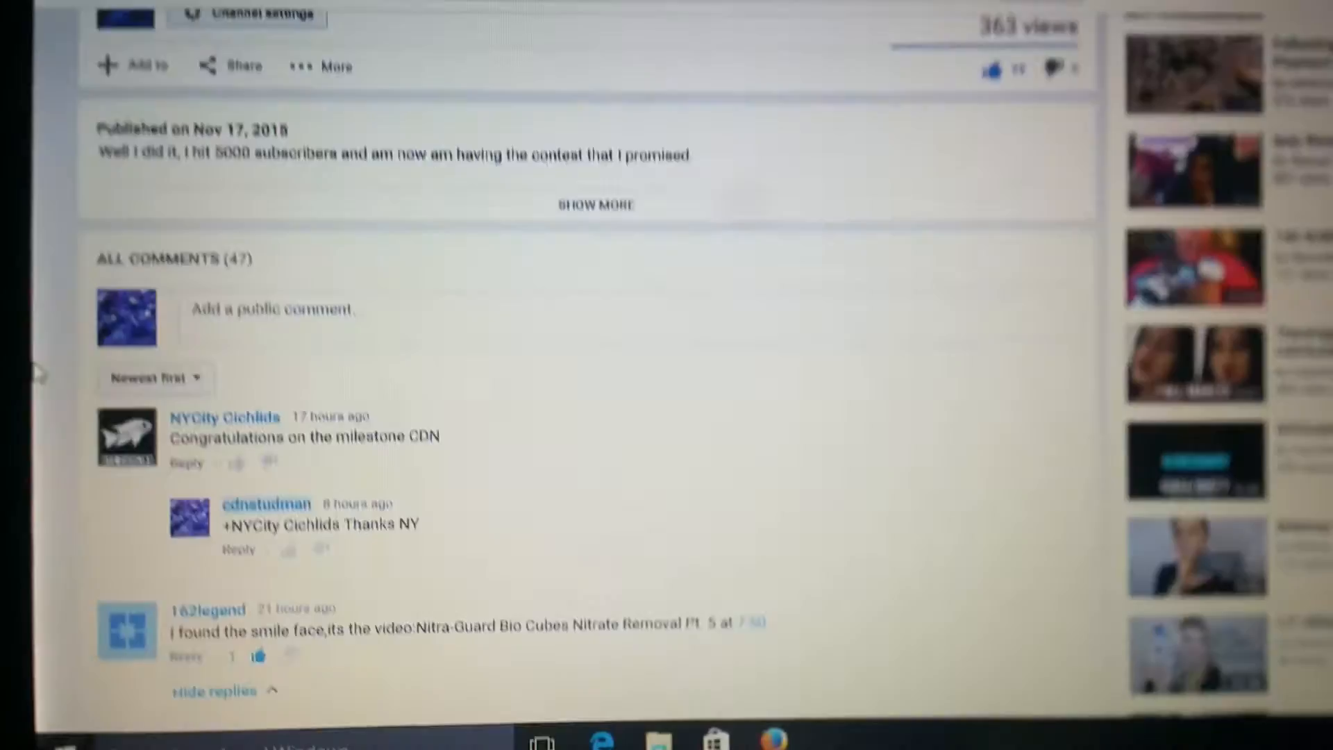
{"action": "scroll", "coordinate": [667, 417], "scroll_direction": "down", "scroll_amount": 3}
{"action": "scroll", "coordinate": [666, 417], "scroll_direction": "down", "scroll_amount": 3}
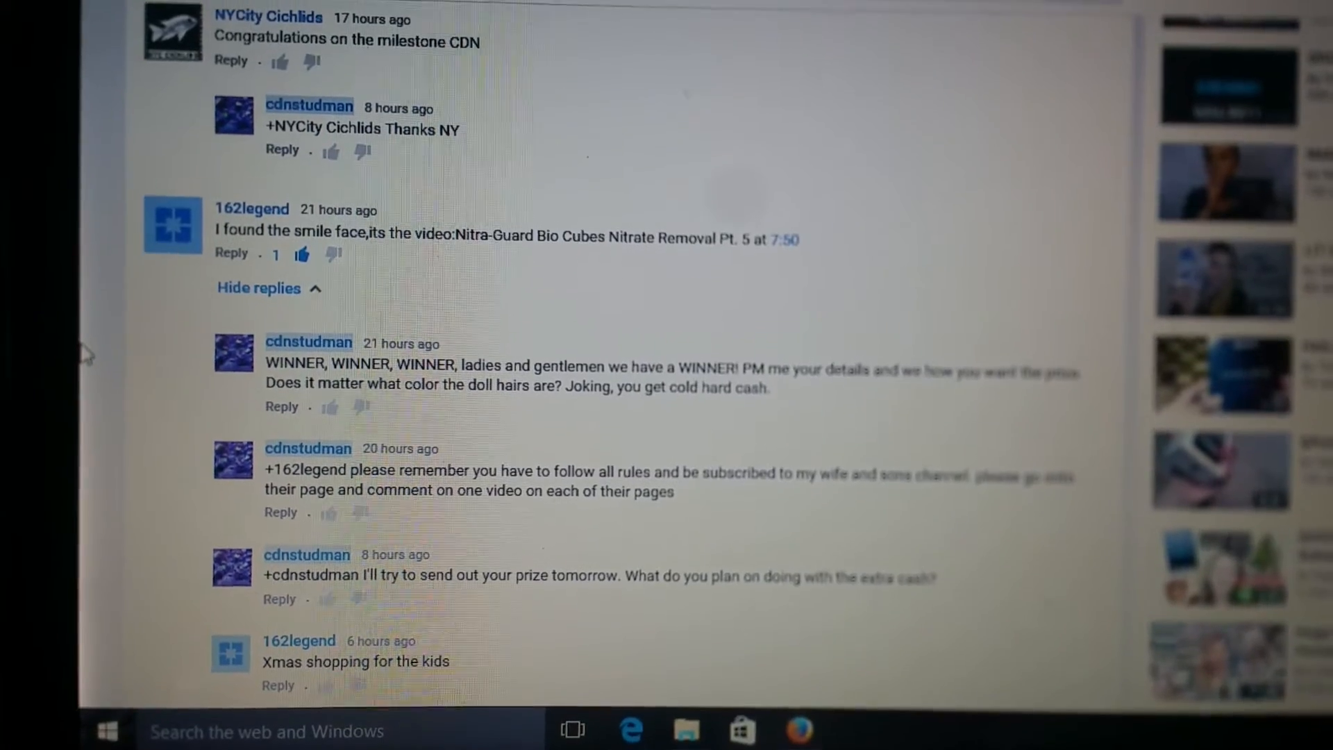
{"action": "scroll", "coordinate": [667, 417], "scroll_direction": "down", "scroll_amount": 2}
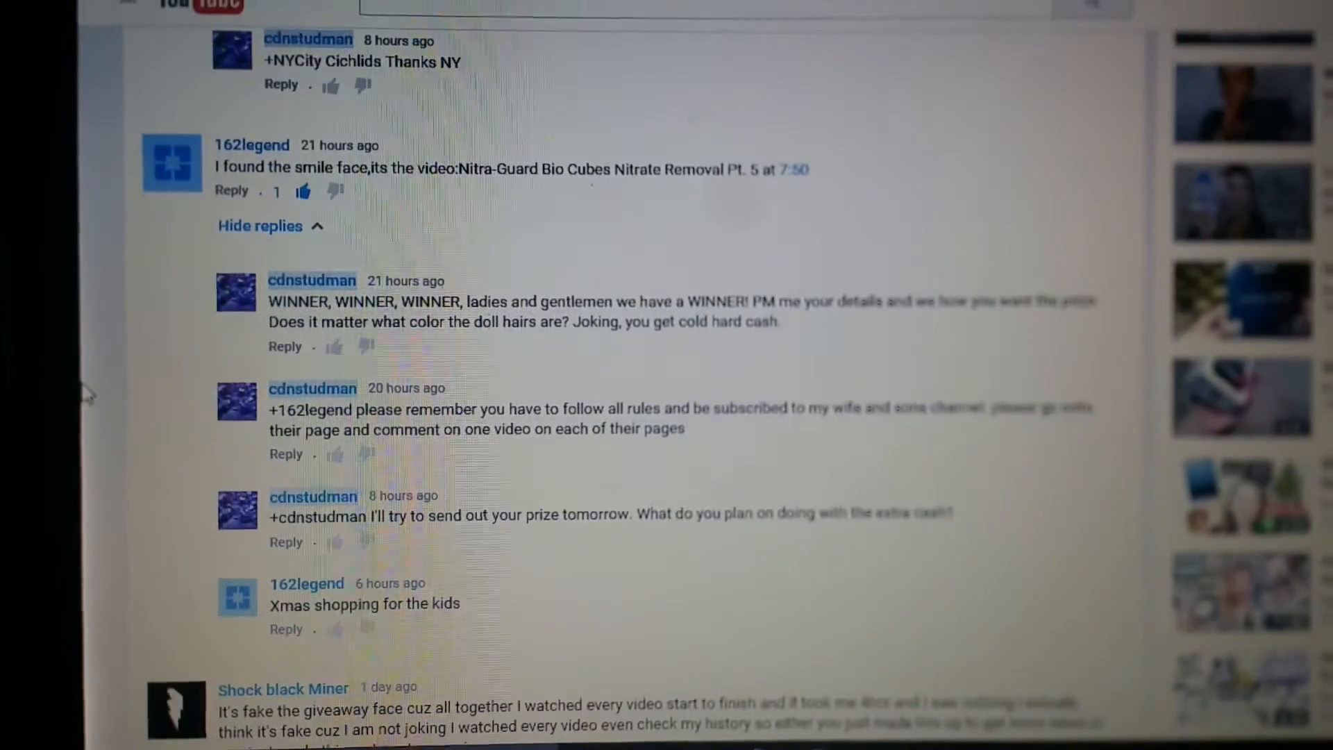
{"action": "scroll", "coordinate": [667, 416], "scroll_direction": "up", "scroll_amount": 2}
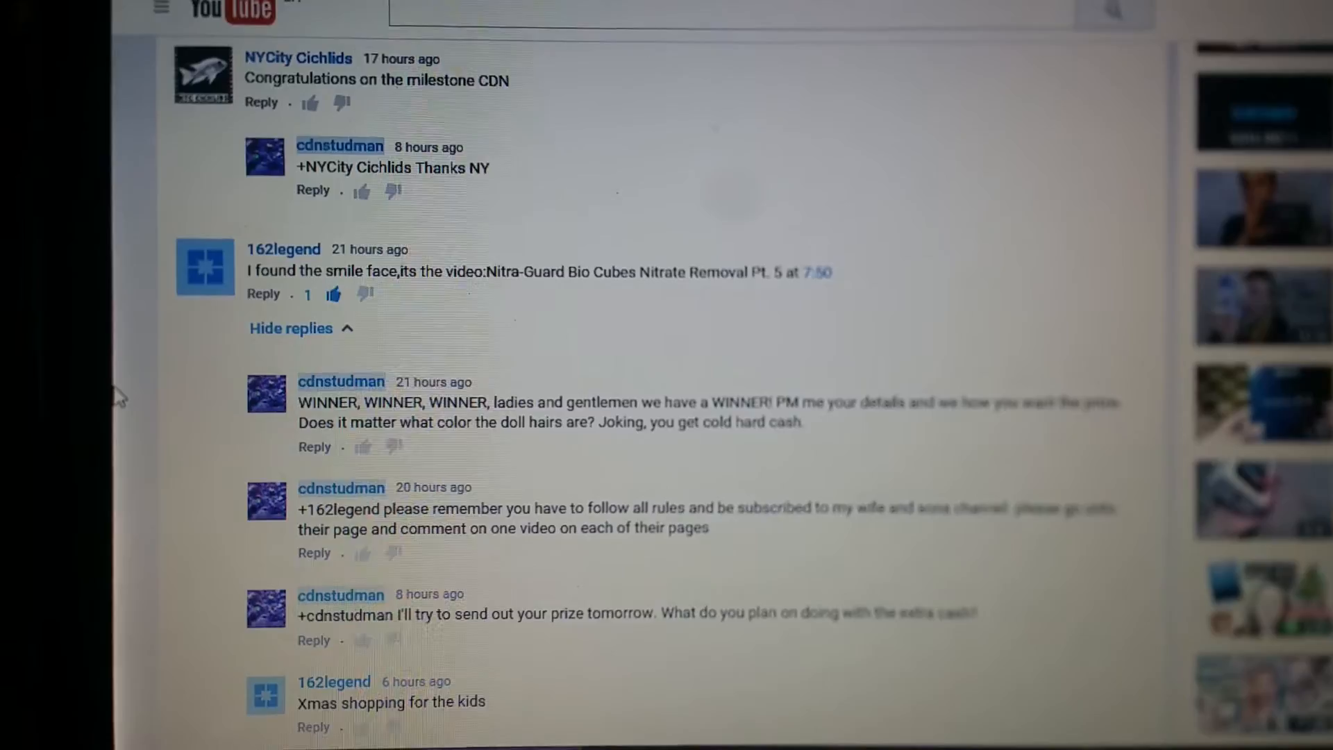
{"action": "scroll", "coordinate": [118, 396], "scroll_direction": "up", "scroll_amount": 1}
{"action": "scroll", "coordinate": [120, 383], "scroll_direction": "down", "scroll_amount": 1}
{"action": "scroll", "coordinate": [119, 383], "scroll_direction": "down", "scroll_amount": 1}
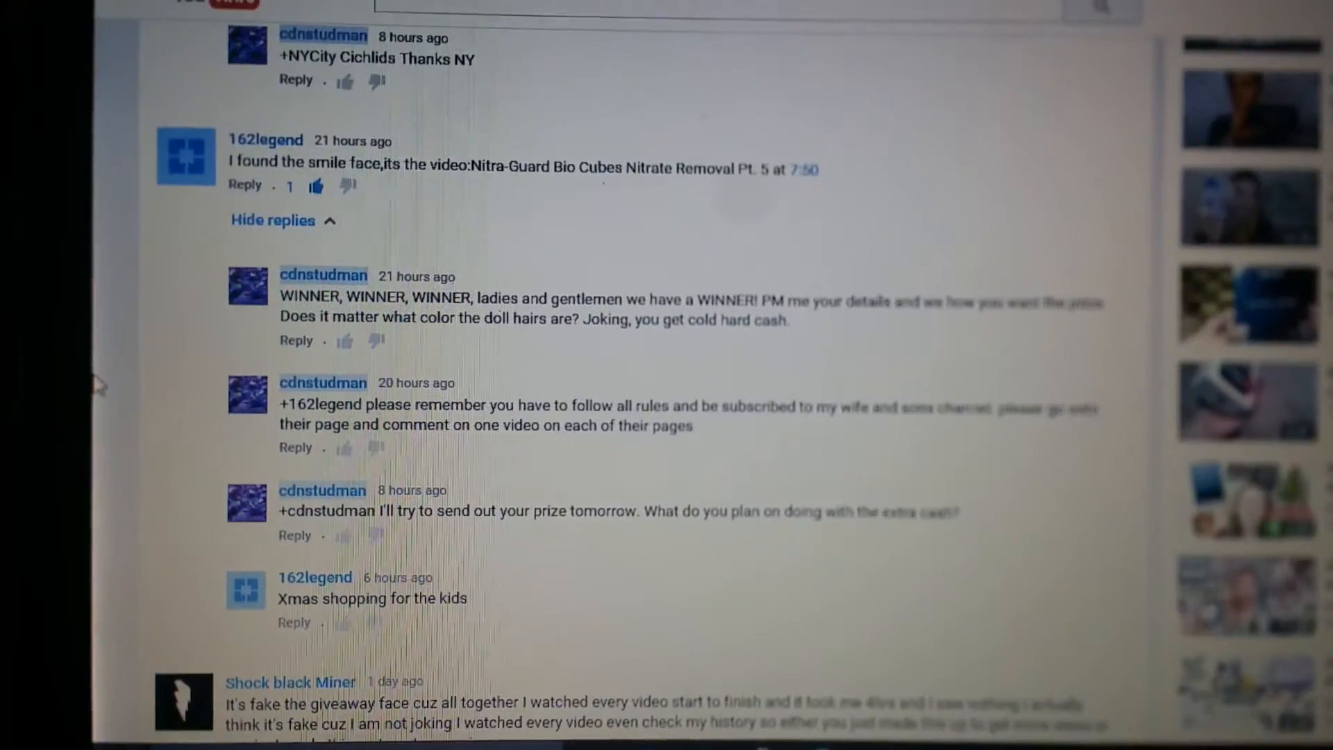
{"action": "scroll", "coordinate": [115, 406], "scroll_direction": "down", "scroll_amount": 1}
{"action": "scroll", "coordinate": [109, 419], "scroll_direction": "up", "scroll_amount": 1}
{"action": "scroll", "coordinate": [109, 419], "scroll_direction": "up", "scroll_amount": 2}
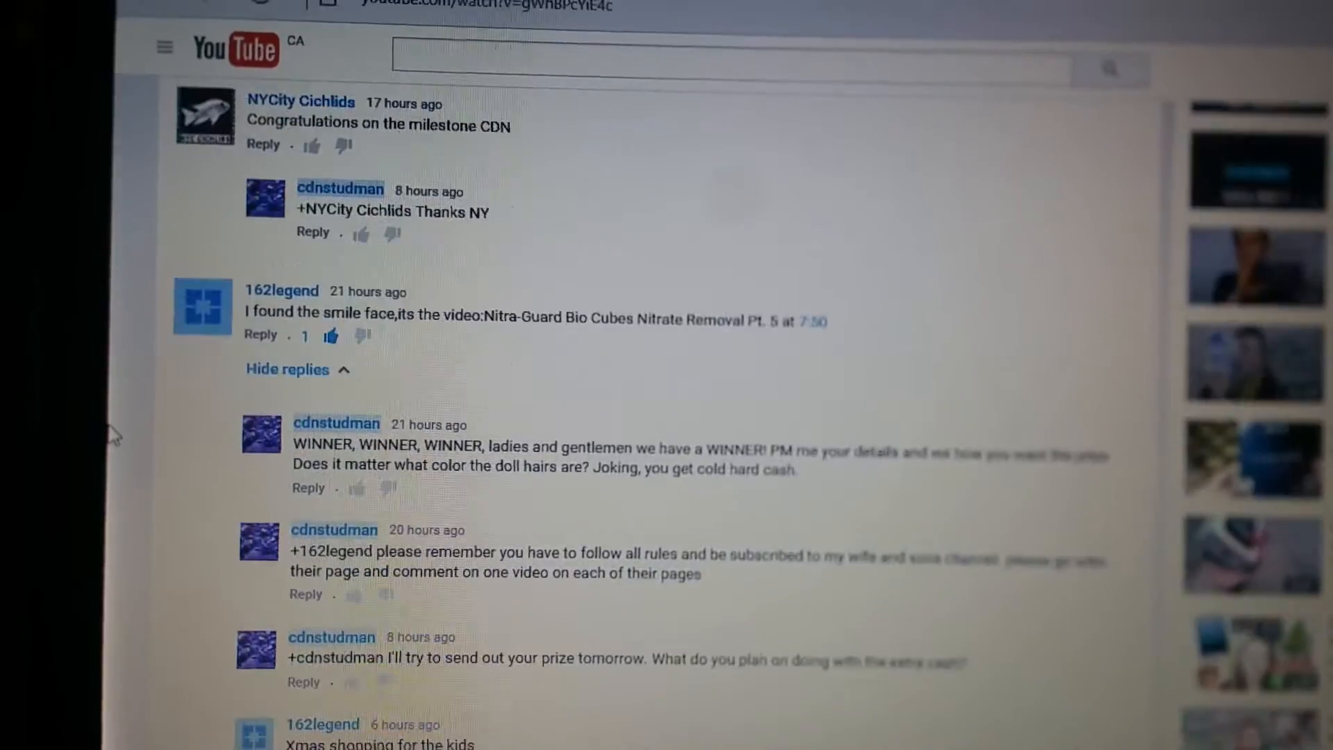